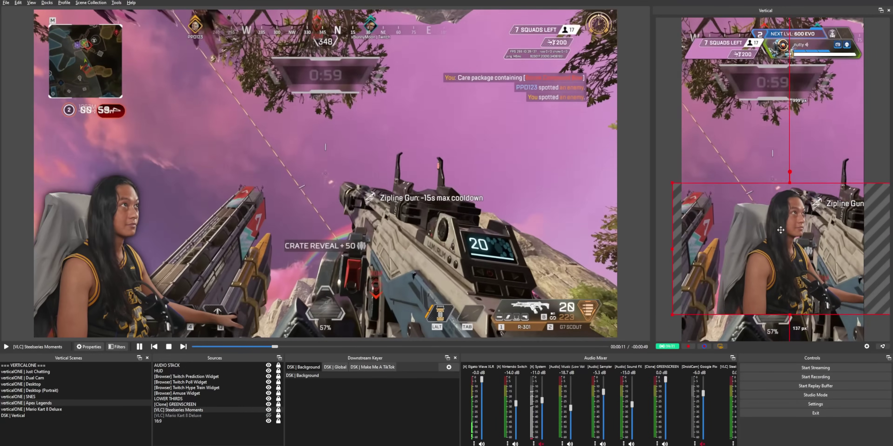
# Raise the camera-and-gameplay source about 260 px higher in the Vertical preview
pyautogui.click(749, 234)
pyautogui.moveTo(749, 234); pyautogui.dragTo(749, 144)
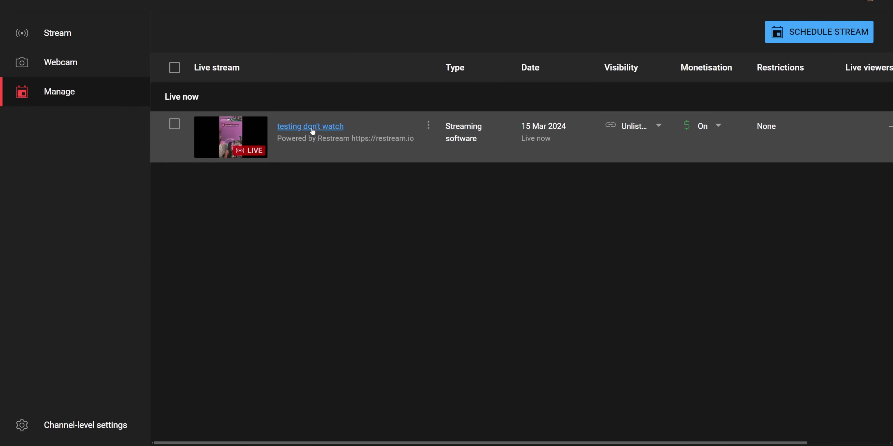
# Open the 'testing don't watch' live stream's details from the Manage list
pyautogui.click(312, 127)
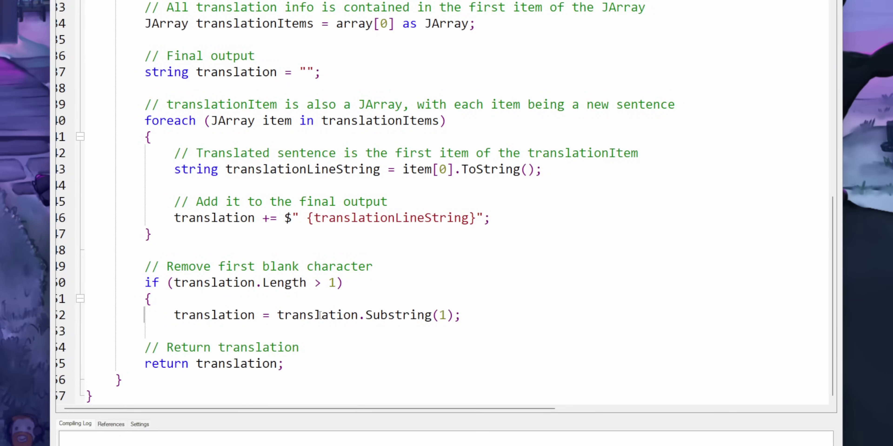
# Delete the blank line 51 above the if block in the translation code
pyautogui.press('BackSpace')
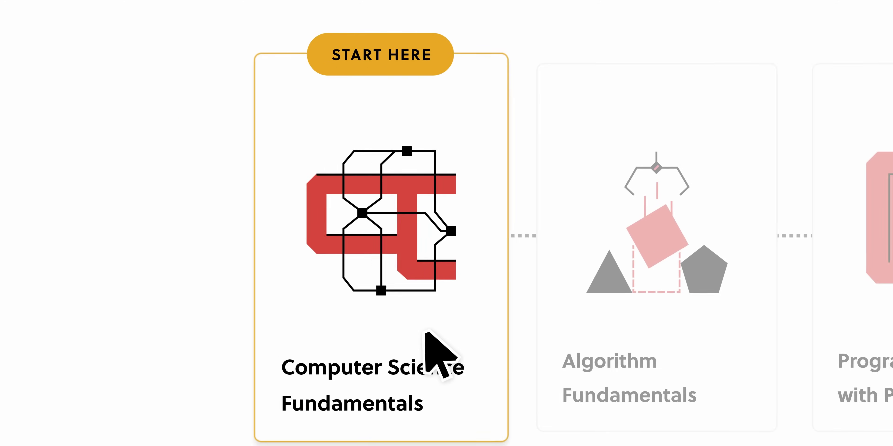
# Start the Making Decisions lesson, pause the delivery demo and set the rover speed to fast
pyautogui.click(509, 414)
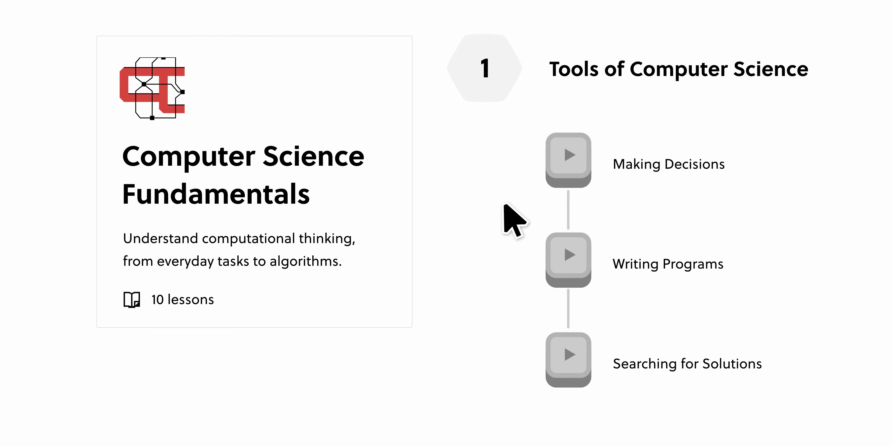
pyautogui.click(538, 145)
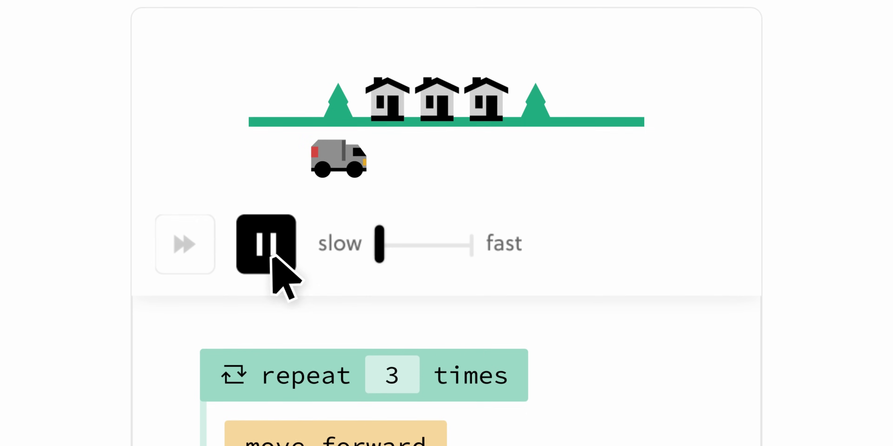
pyautogui.click(353, 172)
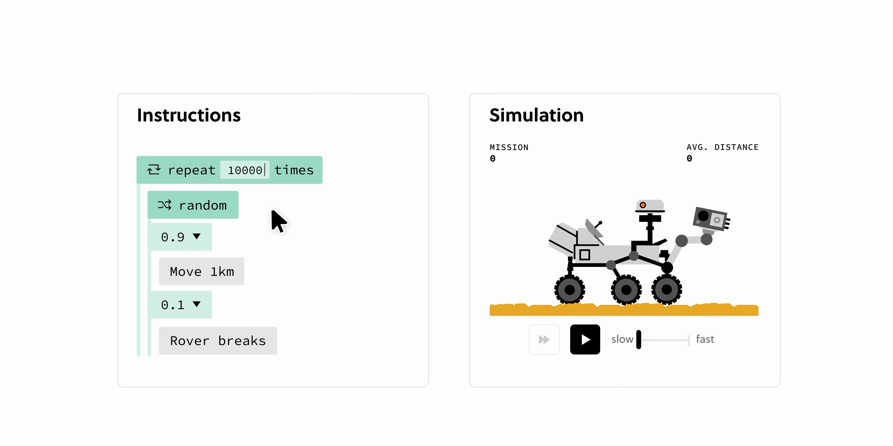
pyautogui.moveTo(638, 340); pyautogui.dragTo(688, 340)
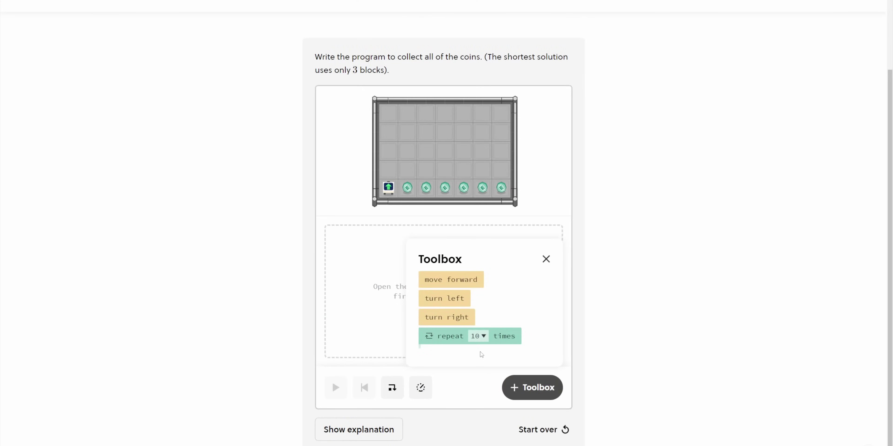
# Add the turn right block to the empty program
pyautogui.moveTo(447, 317); pyautogui.dragTo(368, 285)
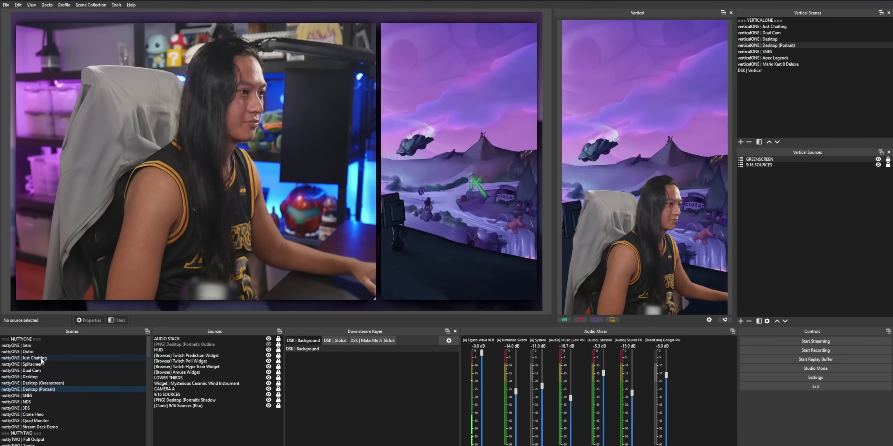
# Switch scenes from Just Chatting to Desktop (Greenscreen), ending on Splitscreen
pyautogui.click(40, 358)
pyautogui.click(44, 384)
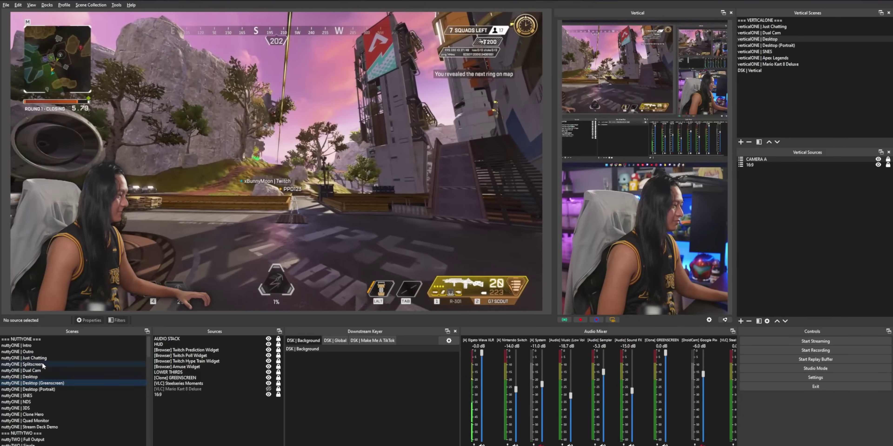
pyautogui.click(41, 364)
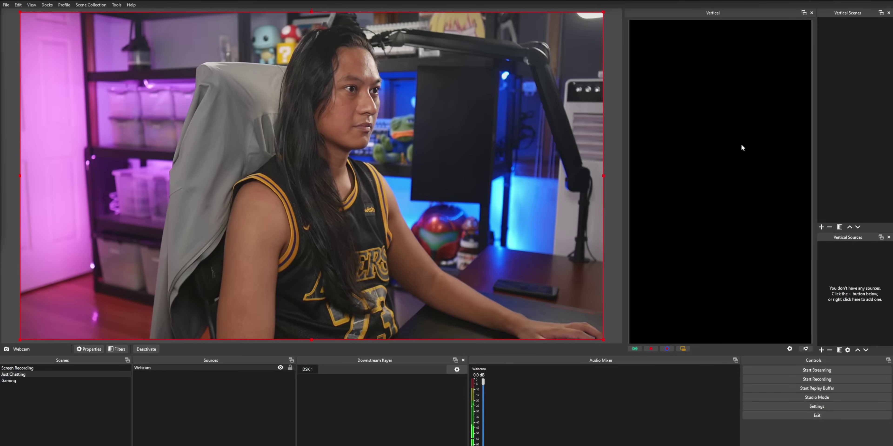
# Create the Vertical | Just Chatting scene with the Webcam enlarged and shifted left to frame the person
pyautogui.rightClick(827, 22)
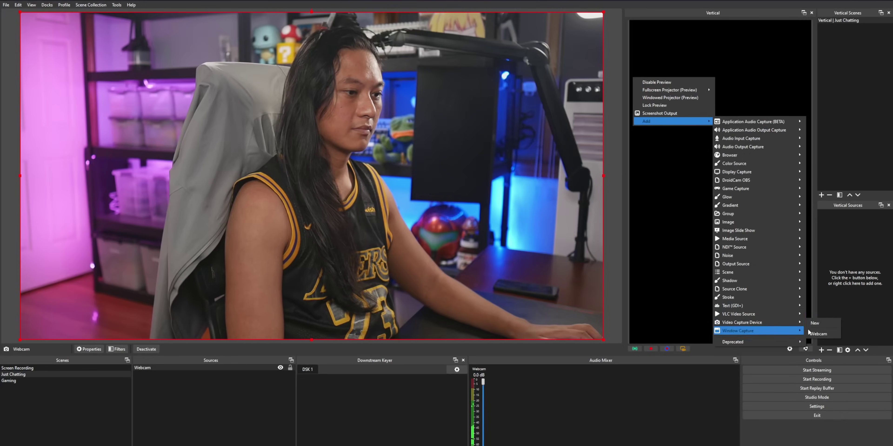
pyautogui.click(814, 334)
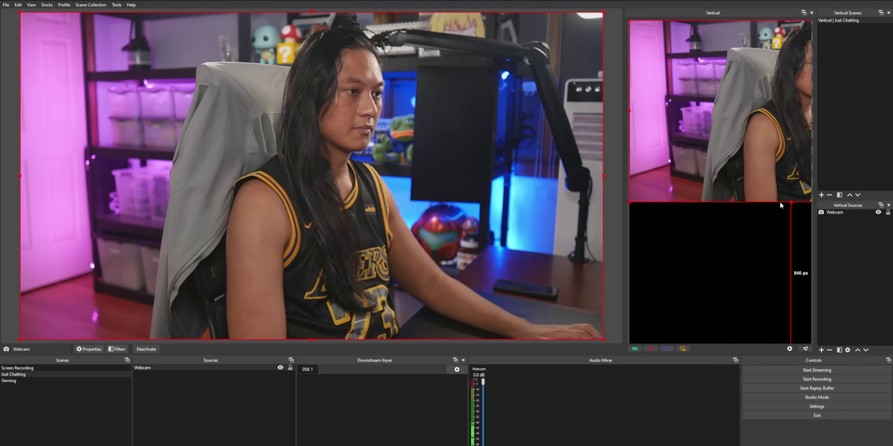
pyautogui.moveTo(790, 202); pyautogui.dragTo(791, 343)
pyautogui.moveTo(693, 309); pyautogui.dragTo(642, 309)
# Switch the main output to Gaming and begin adding a source to the vertical preview
pyautogui.click(8, 381)
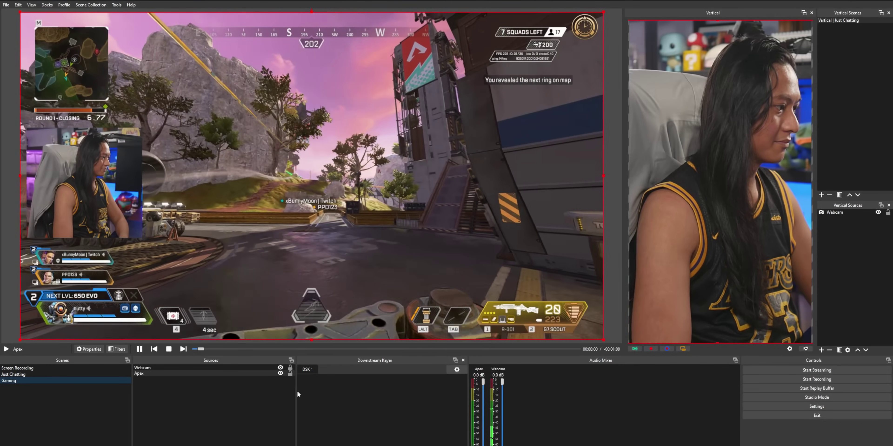
pyautogui.rightClick(645, 243)
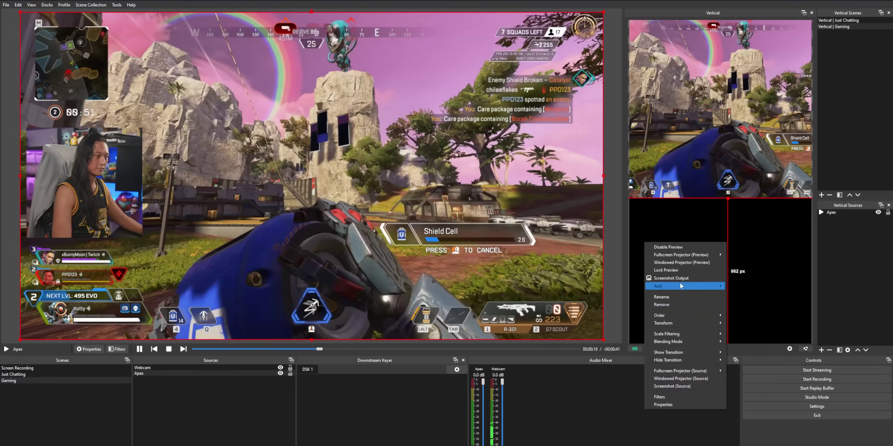
pyautogui.moveTo(689, 286)
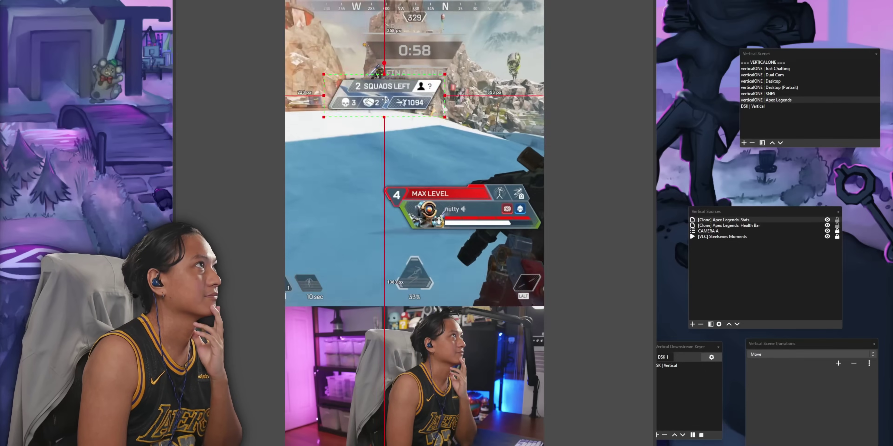
# Shift the Stats overlay down-left and move the Health Bar left and down
pyautogui.moveTo(385, 100); pyautogui.dragTo(371, 140)
pyautogui.moveTo(461, 215)
pyautogui.mouseDown()
pyautogui.moveTo(428, 226)
pyautogui.moveTo(421, 330)
pyautogui.mouseUp()
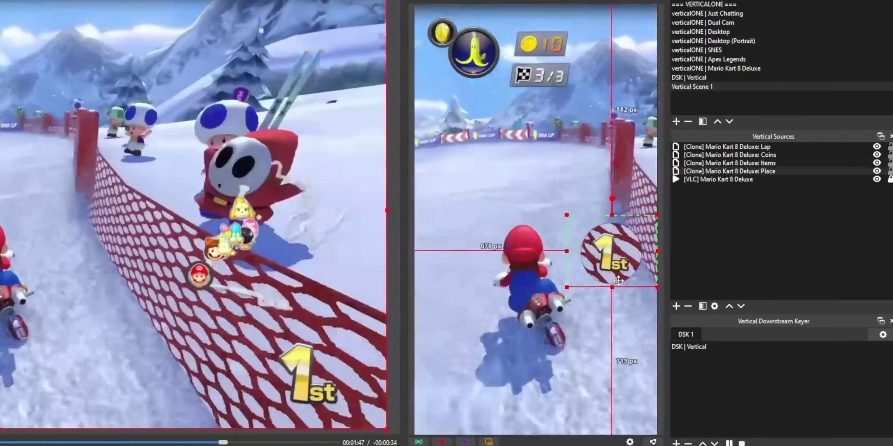
# Move the 1st place badge bottom-right and stack the coin counter above the 3/3 lap counter bottom-left
pyautogui.moveTo(574, 215); pyautogui.dragTo(543, 331)
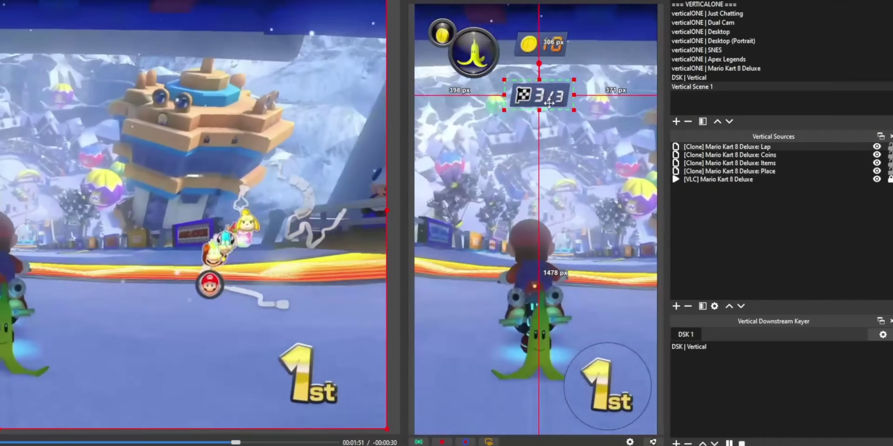
pyautogui.moveTo(563, 88); pyautogui.dragTo(480, 417)
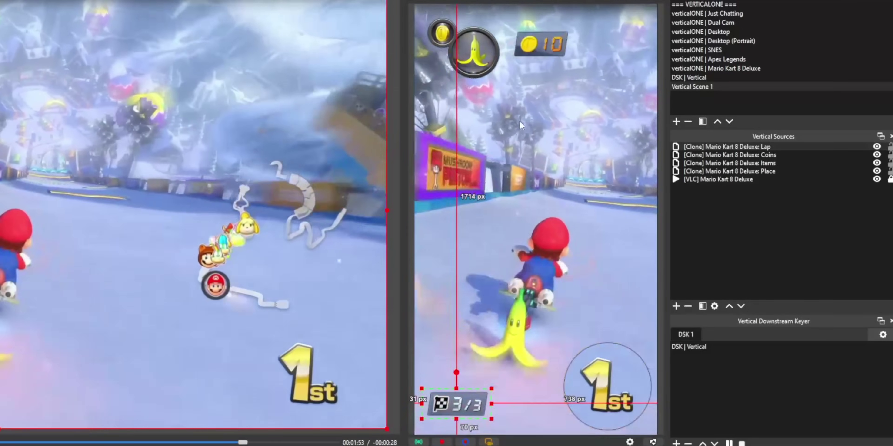
pyautogui.moveTo(541, 33); pyautogui.dragTo(460, 355)
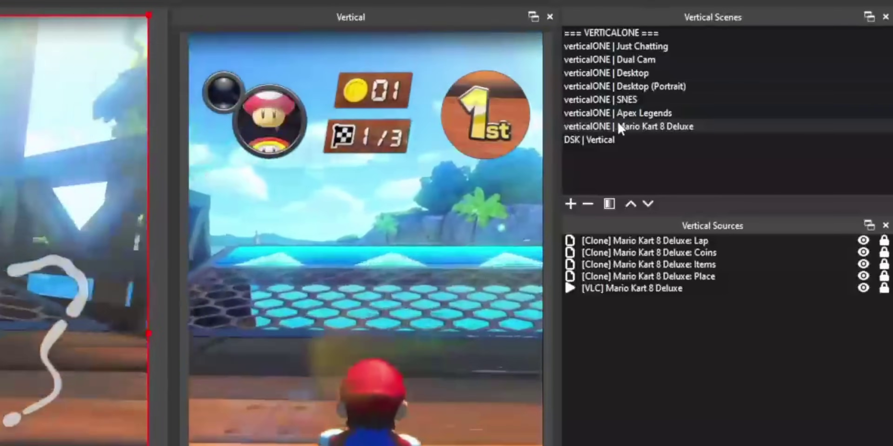
pyautogui.rightClick(618, 126)
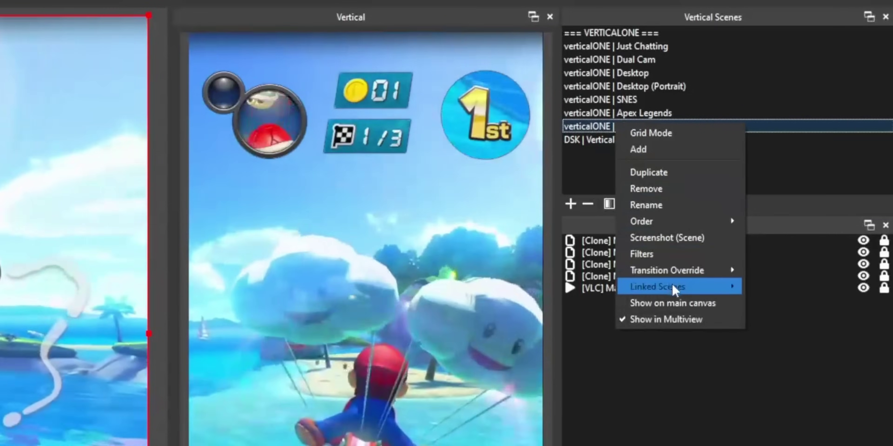
pyautogui.moveTo(674, 291)
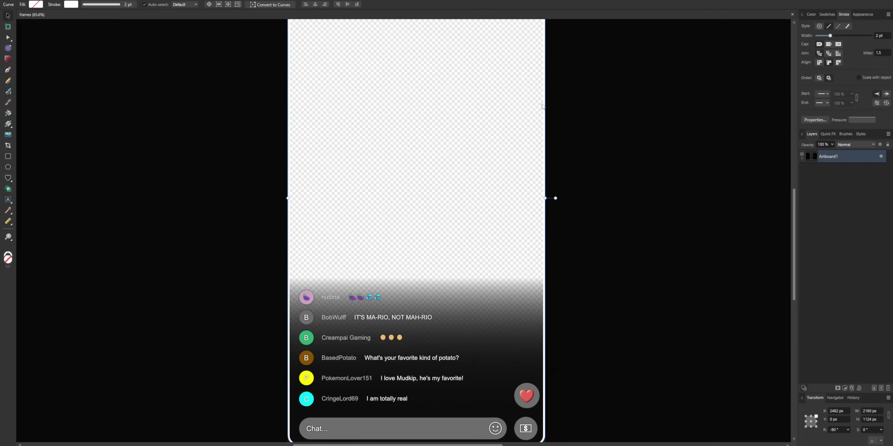
pyautogui.hscroll(-2, 554, 111)
pyautogui.scroll(-3, 562, 173)
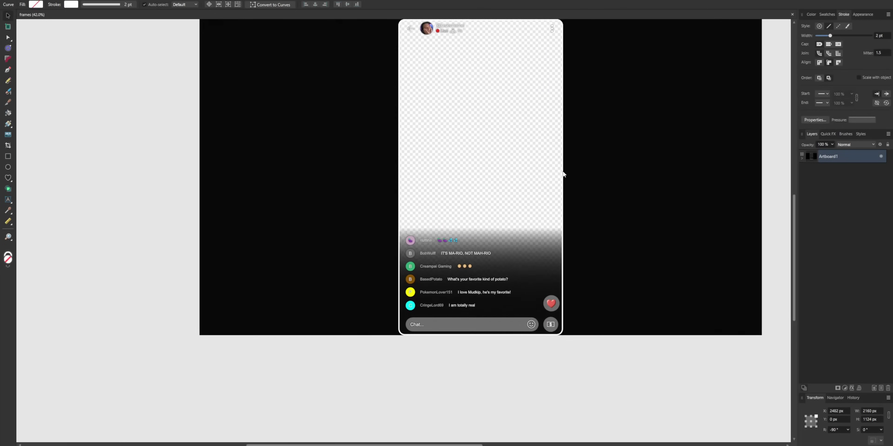
pyautogui.scroll(1, 541, 258)
pyautogui.moveTo(540, 259); pyautogui.dragTo(522, 263)
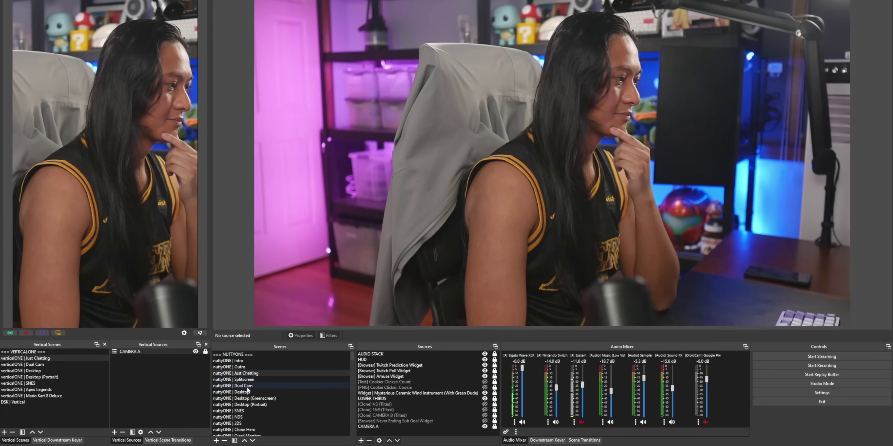
# Unhide [Clone] GREENSCREEN in Dual Cam, then flip to Just Chatting and back to Dual Cam
pyautogui.click(246, 385)
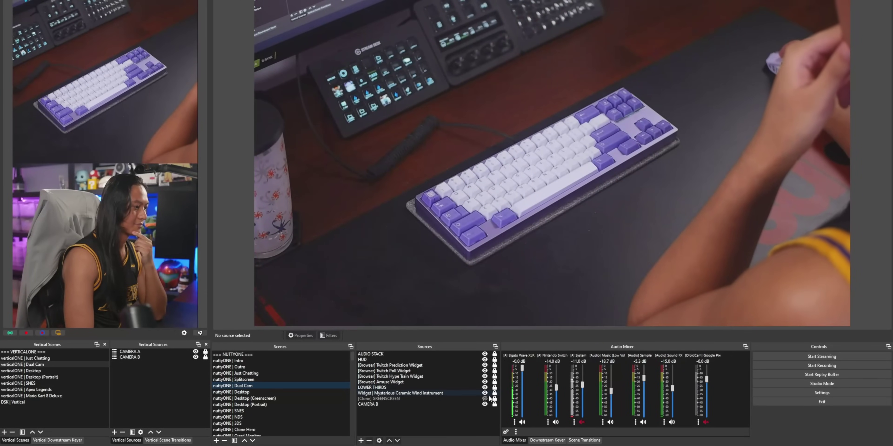
pyautogui.click(484, 399)
pyautogui.click(282, 373)
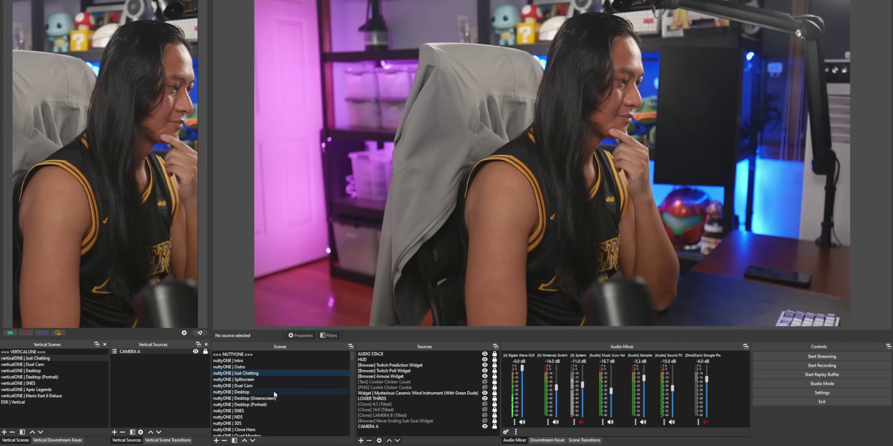
pyautogui.click(273, 386)
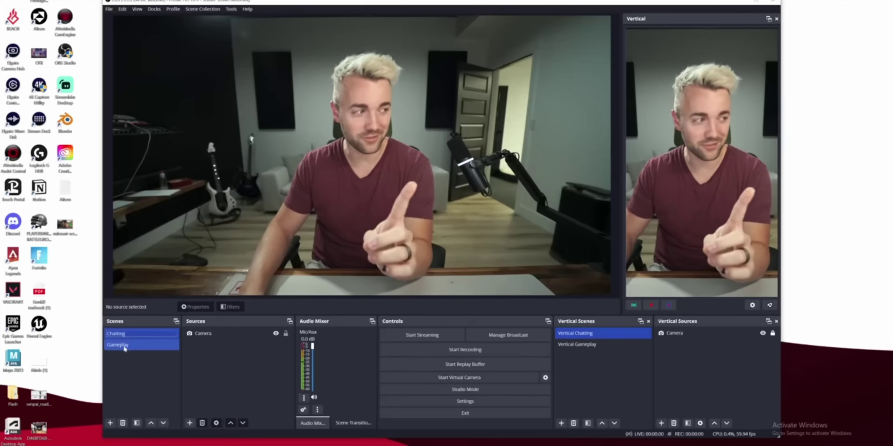
pyautogui.click(127, 346)
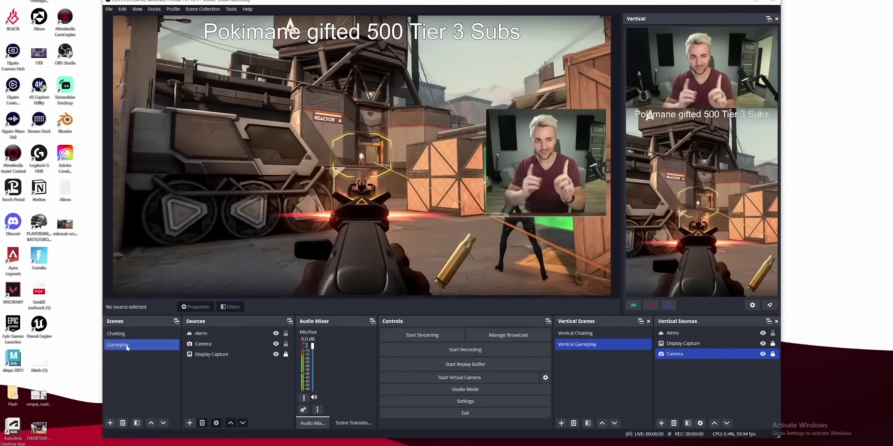
pyautogui.click(134, 335)
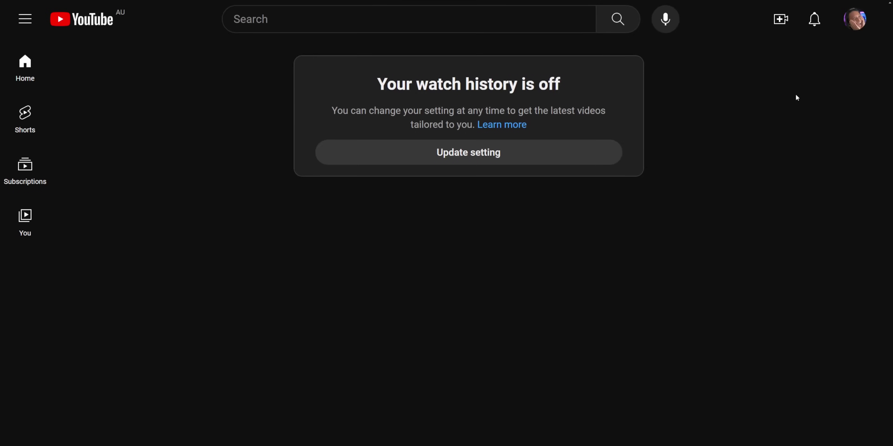
# Open the Create (camera+) menu in YouTube's top bar
pyautogui.click(780, 21)
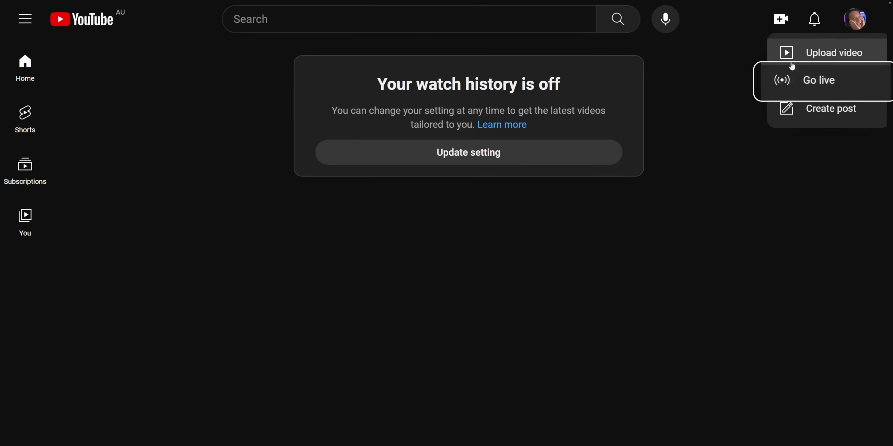
# Schedule an unlisted stream titled 'How To Dougie In 2024' and choose Create new stream key
pyautogui.click(793, 80)
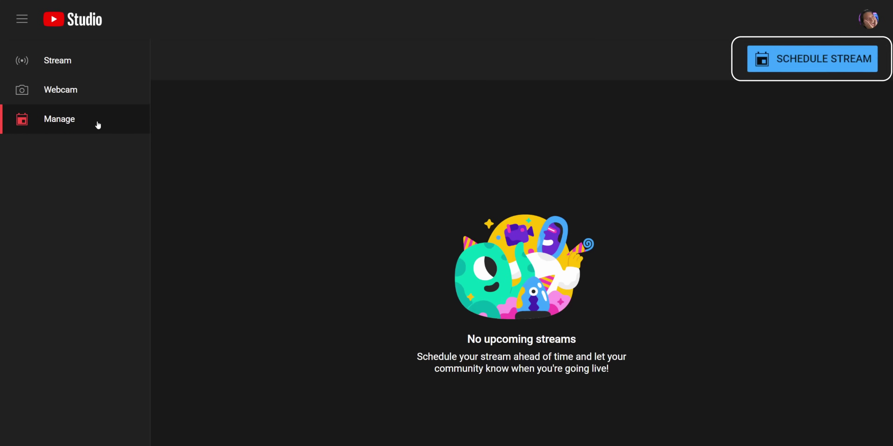
pyautogui.click(837, 68)
pyautogui.write('How To Dougie In 2024')
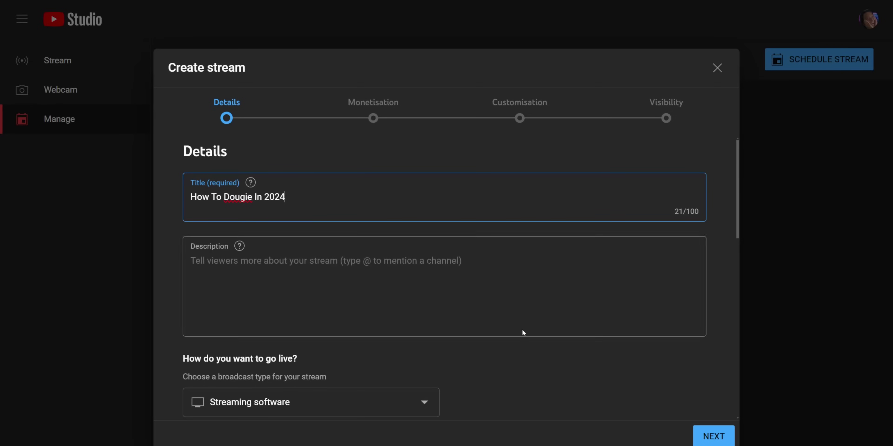
pyautogui.click(703, 432)
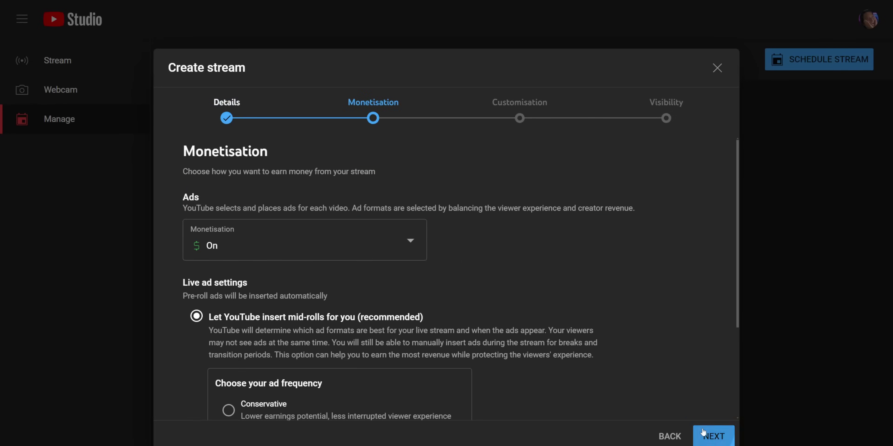
pyautogui.click(709, 431)
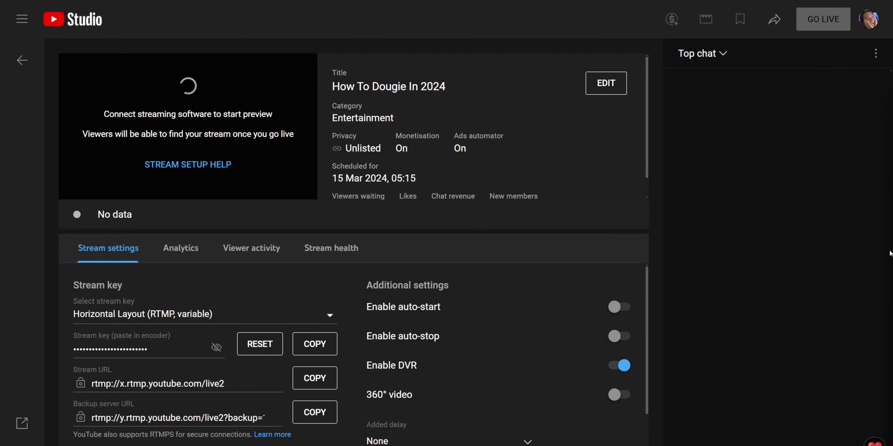
pyautogui.click(145, 314)
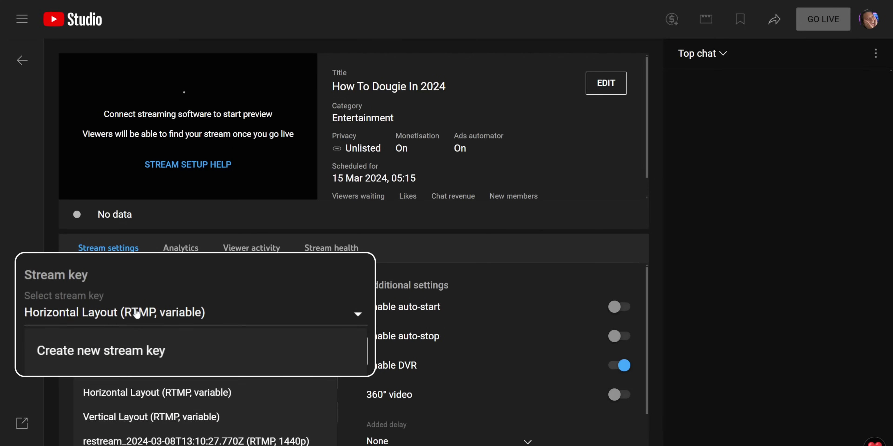
pyautogui.click(241, 349)
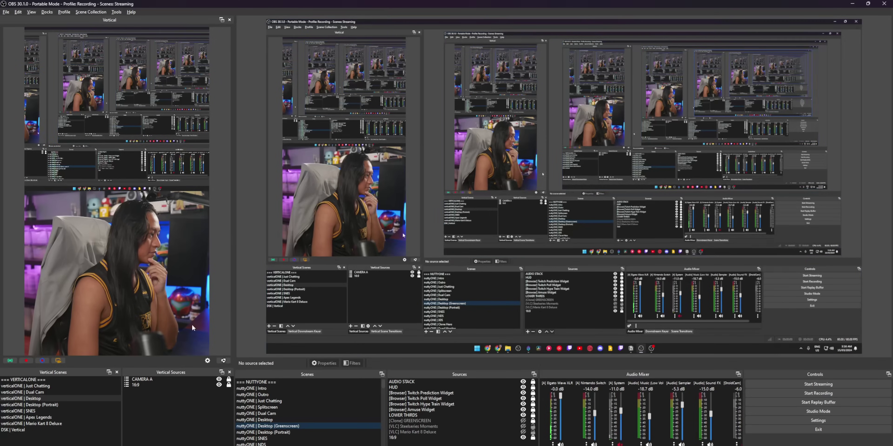
# Set the Vertical output's streaming Video Encoder to NVIDIA NVENC H.264
pyautogui.click(207, 360)
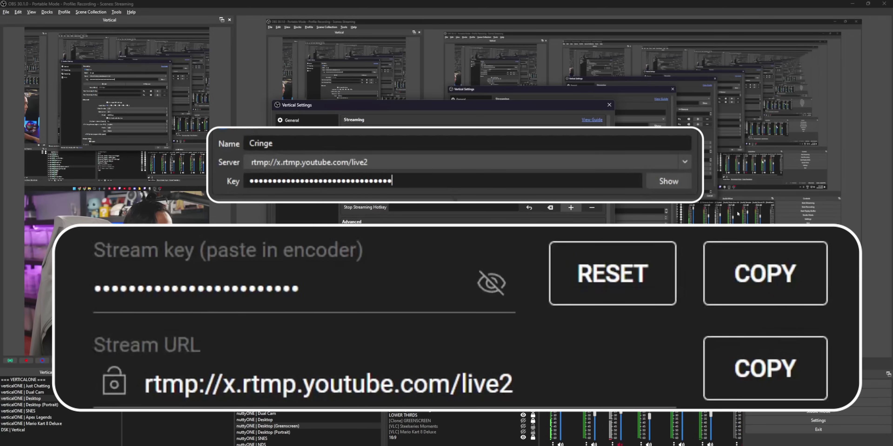
pyautogui.scroll(-1, 607, 242)
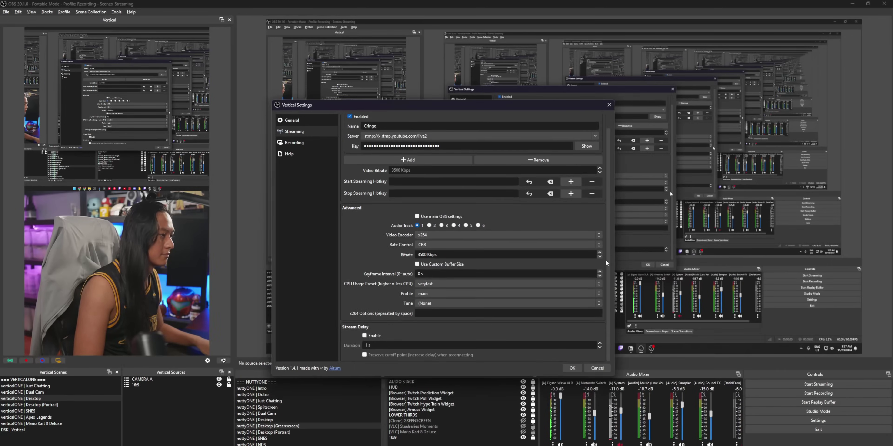
pyautogui.click(468, 235)
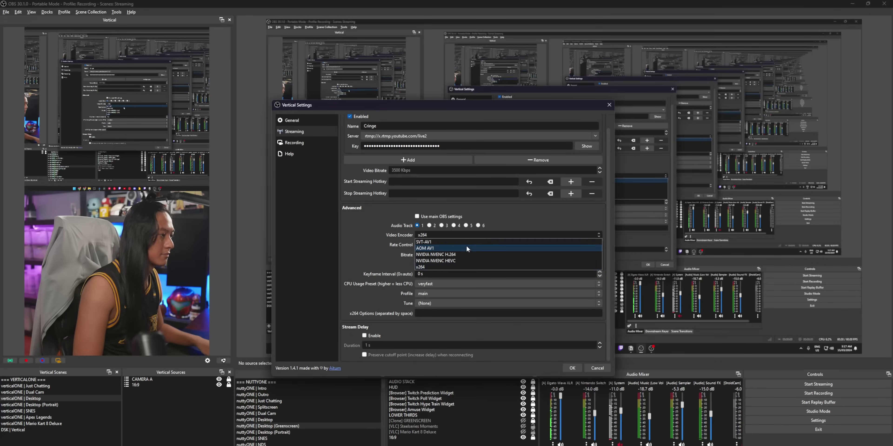
pyautogui.click(464, 254)
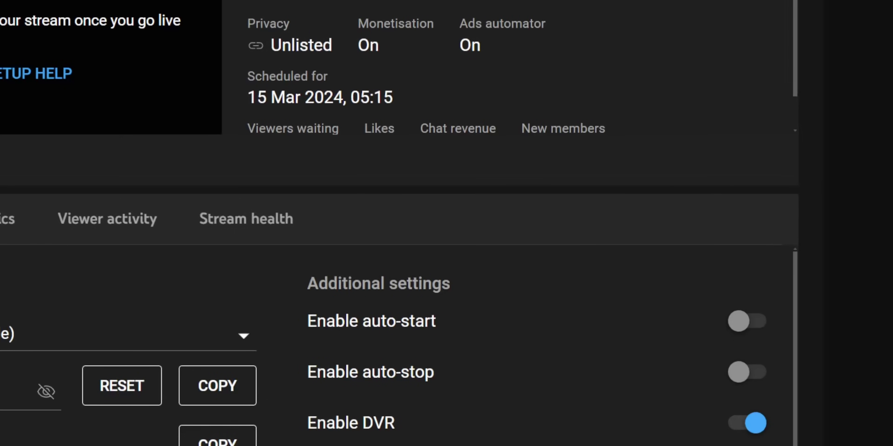
# Enable and confirm auto-start in the scheduled stream's Additional settings
pyautogui.click(759, 329)
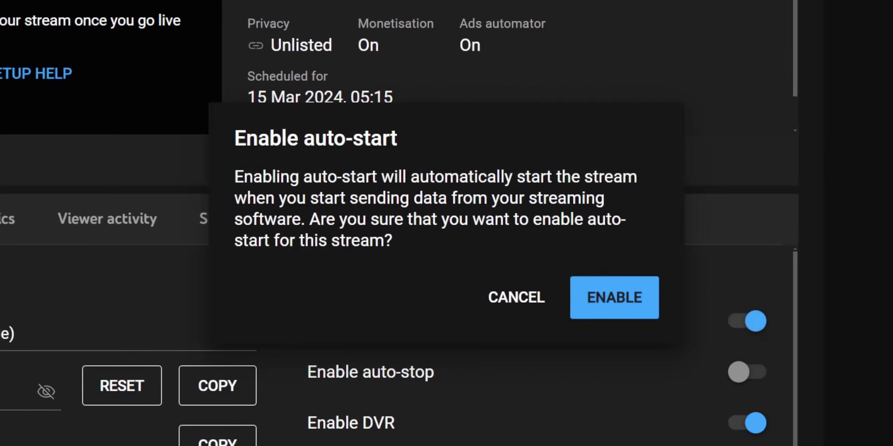
pyautogui.click(641, 306)
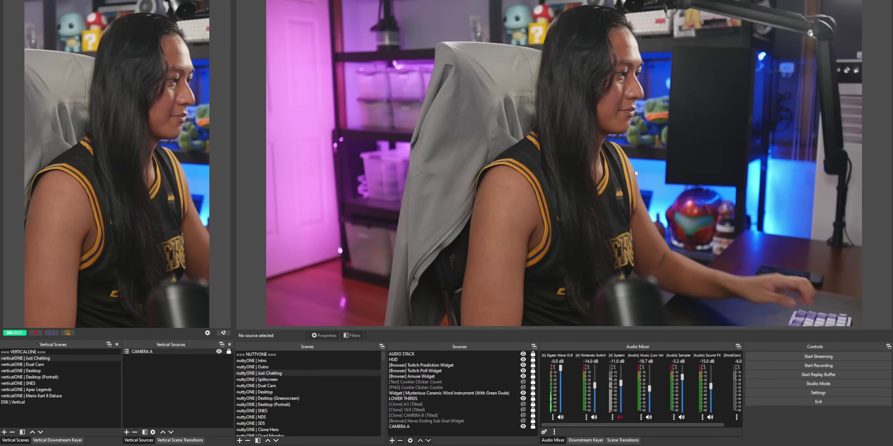
# Return to the YouTube Studio live page showing 'How To Dougie In 2024' live
pyautogui.hotkey('alt', 'Tab')
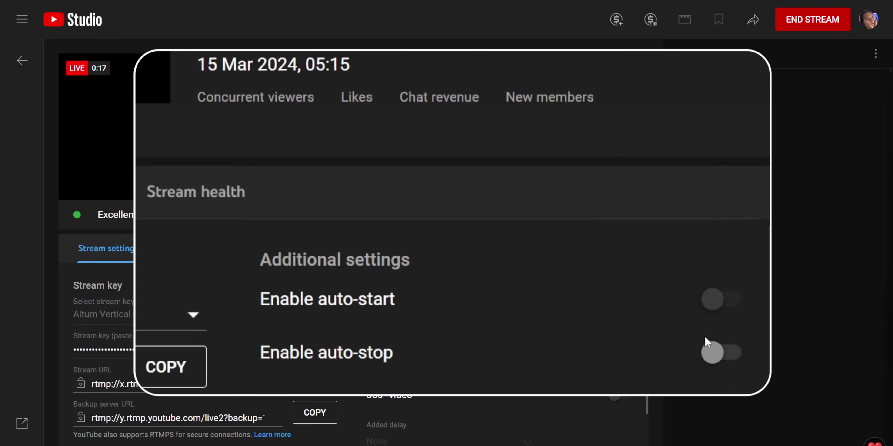
# Enable auto-stop for the live vertical stream, then end the stream
pyautogui.click(727, 353)
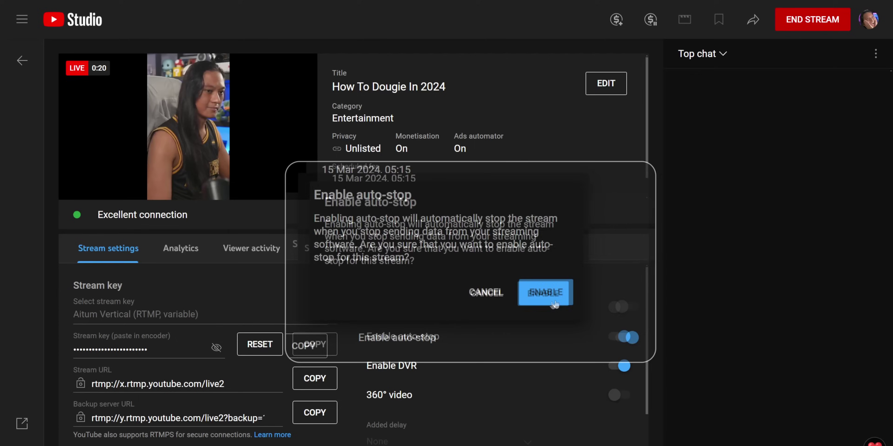
pyautogui.click(548, 296)
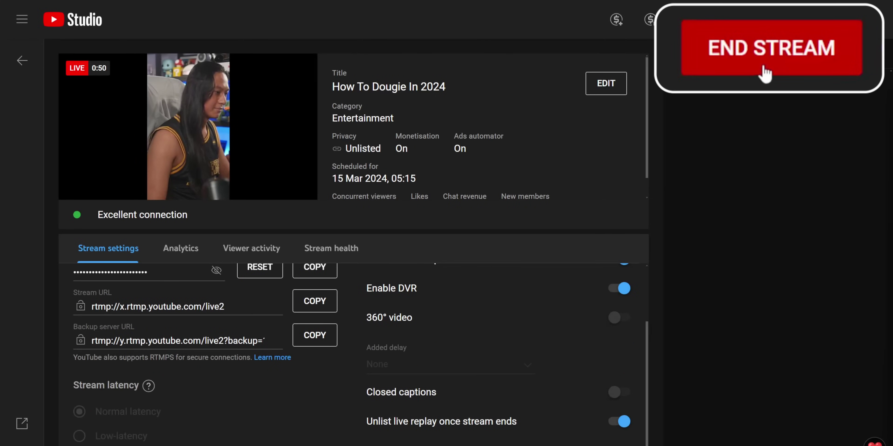
pyautogui.click(809, 21)
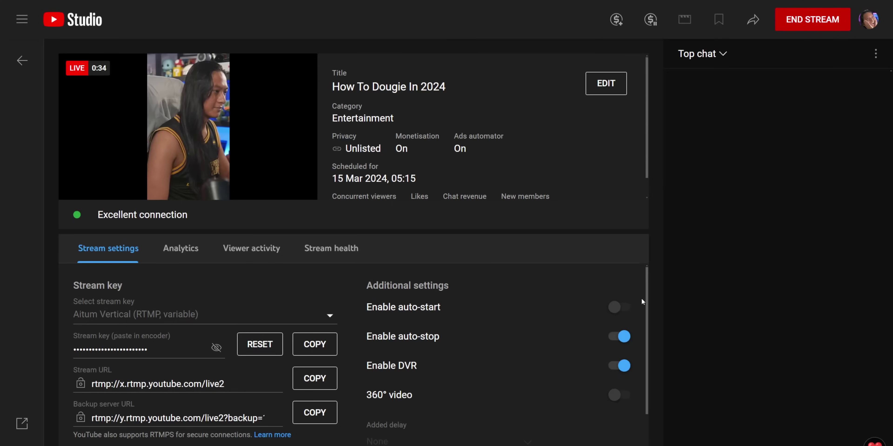
pyautogui.scroll(-2, 647, 292)
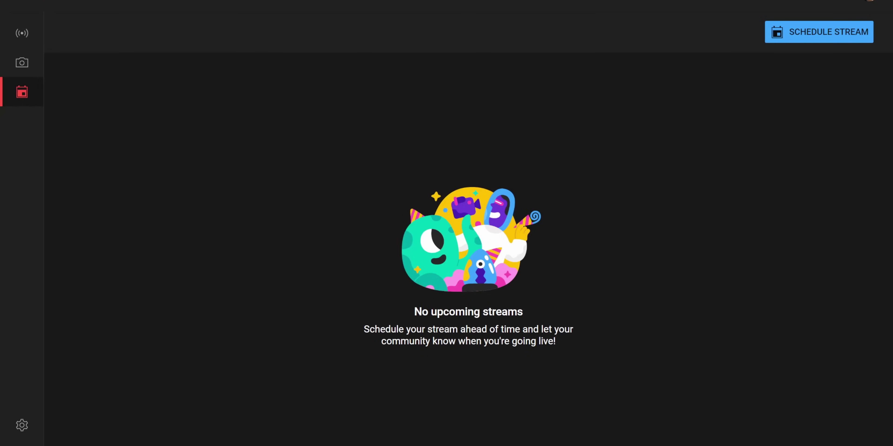
# Schedule another unlisted stream for 15 Mar 2024, 05:20 reusing 'testing don't watch' settings
pyautogui.click(790, 39)
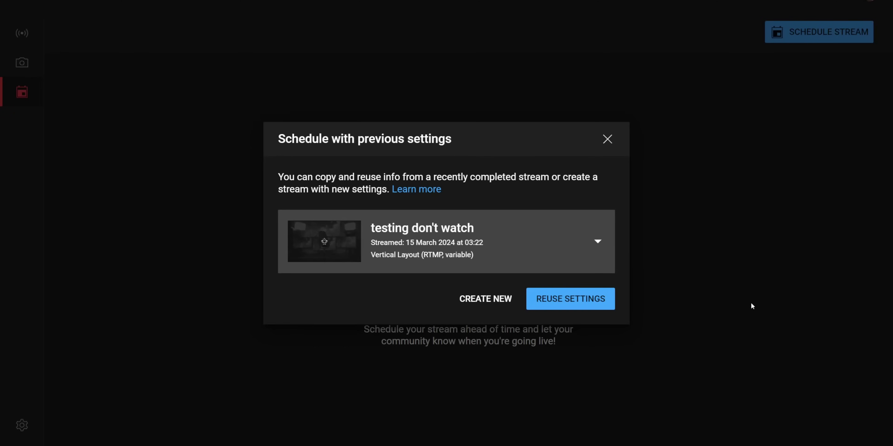
pyautogui.click(567, 306)
pyautogui.click(712, 409)
pyautogui.click(714, 410)
pyautogui.click(714, 409)
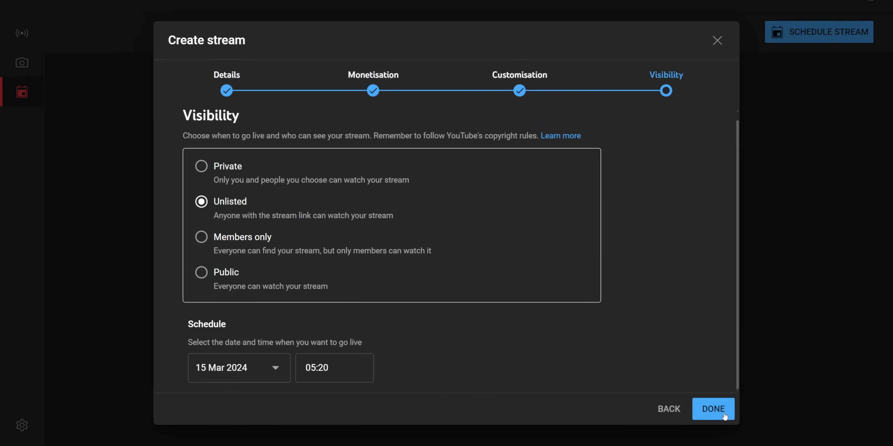
pyautogui.click(724, 416)
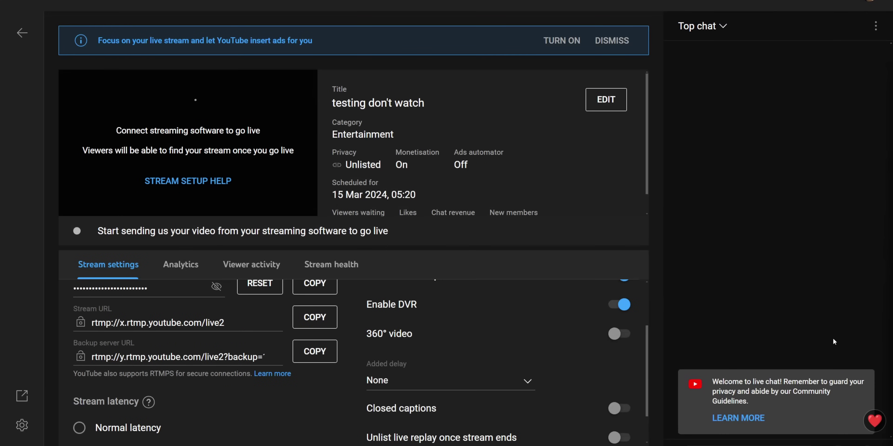
pyautogui.scroll(2, 548, 360)
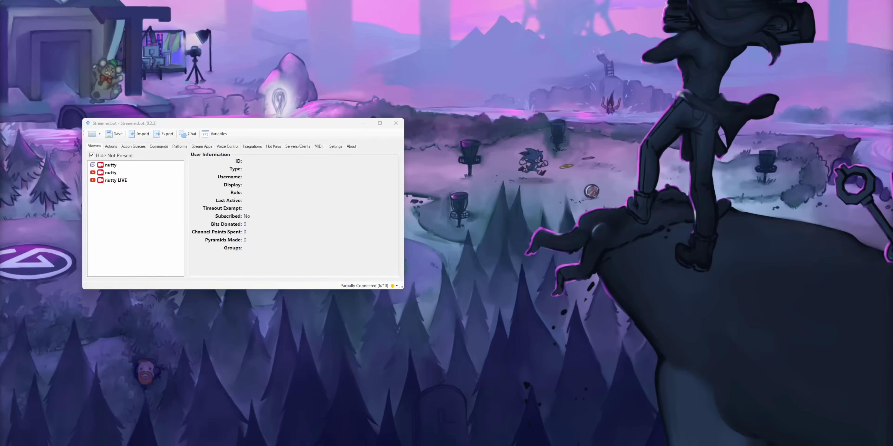
# Open Streamer.bot's Chat window combining messages from all connected platforms
pyautogui.click(187, 135)
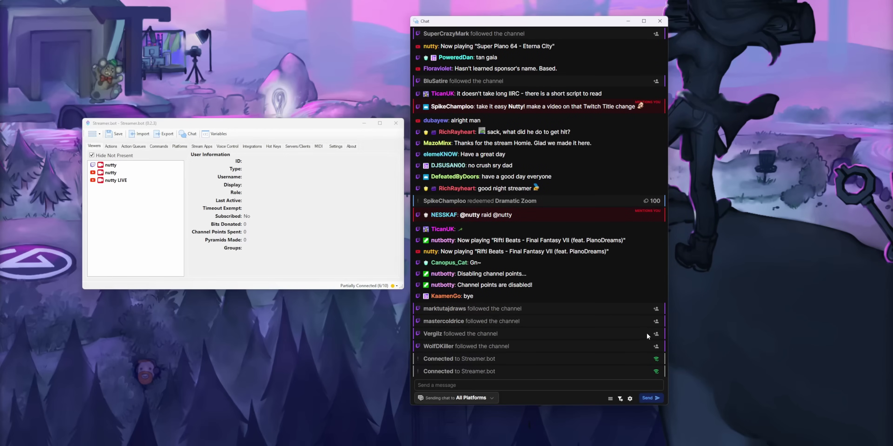
pyautogui.scroll(5, 647, 333)
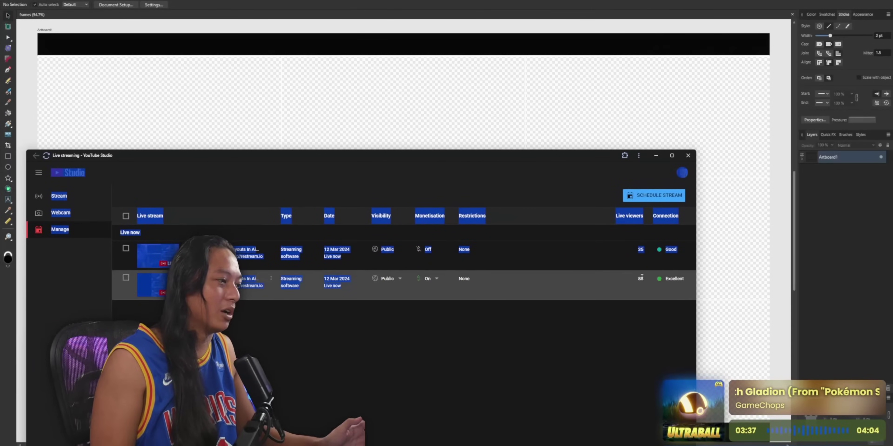
# Switch monetisation On for the 35-viewer live stream and save
pyautogui.click(429, 250)
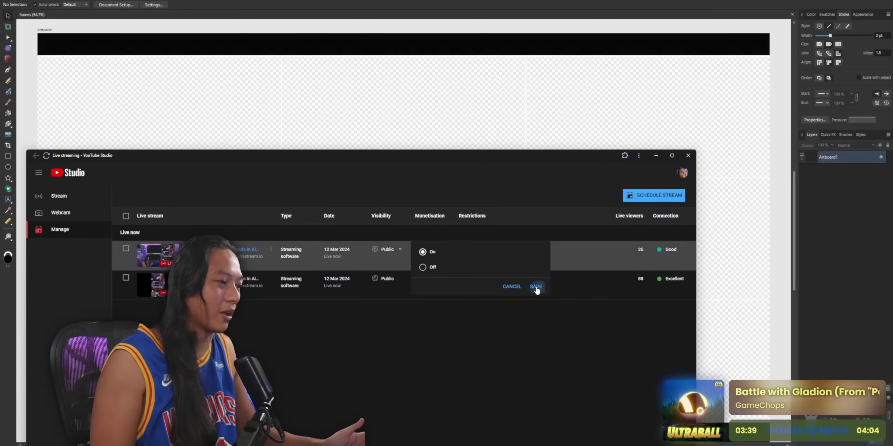
pyautogui.click(536, 288)
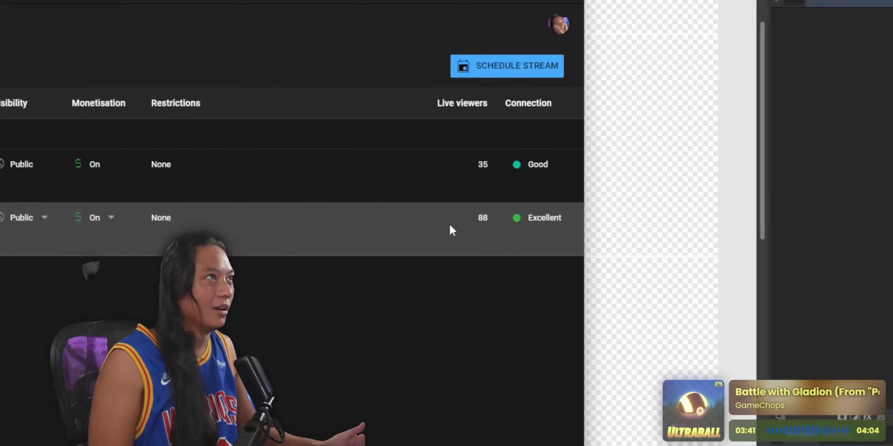